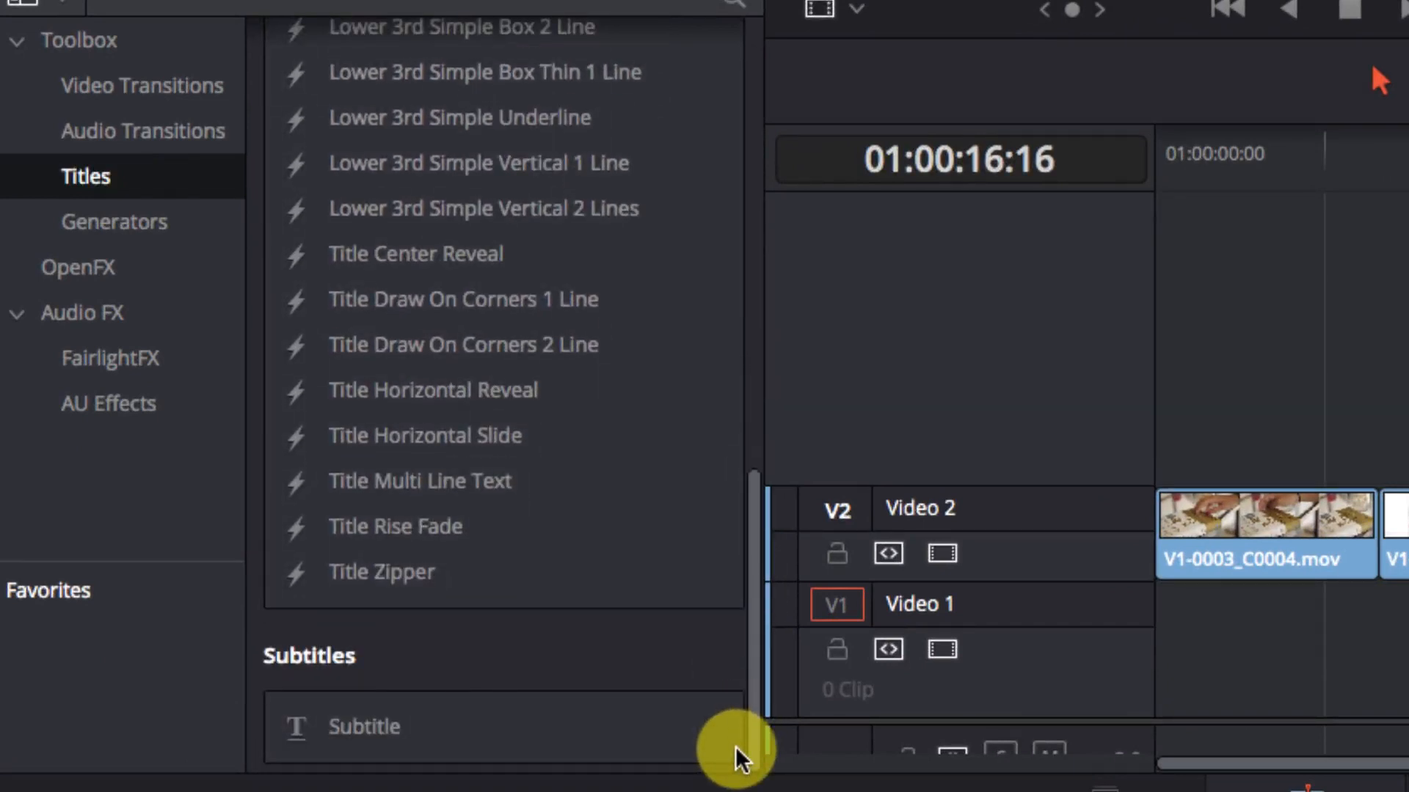
Step: Add a plain Text title on a new video track, starting above the V1-0005_C0006.mov clip, and select it
{"action": "scroll", "coordinate": [735, 746], "scroll_direction": "up", "scroll_amount": 10}
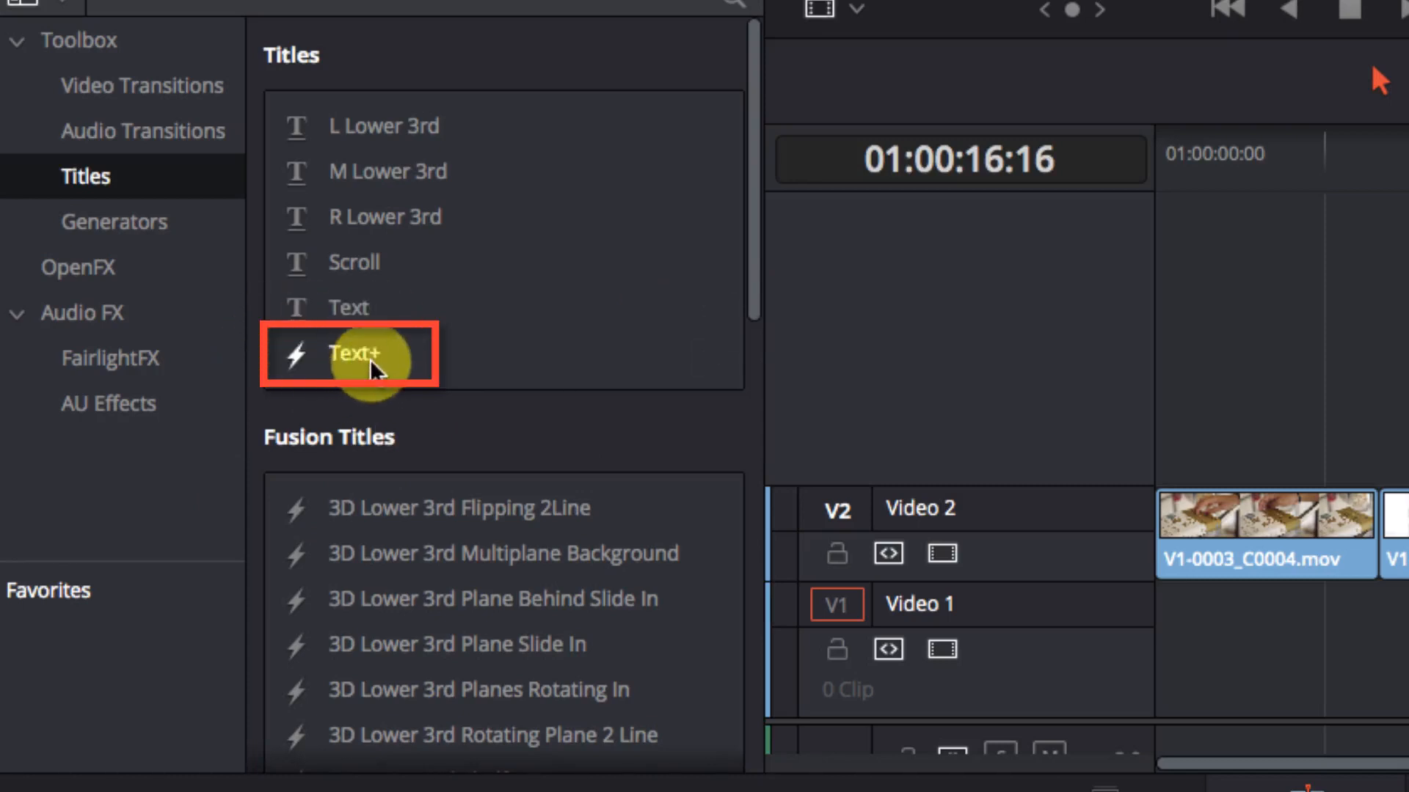
{"action": "scroll", "coordinate": [741, 384], "scroll_direction": "down", "scroll_amount": 3}
{"action": "scroll", "coordinate": [742, 384], "scroll_direction": "down", "scroll_amount": 10}
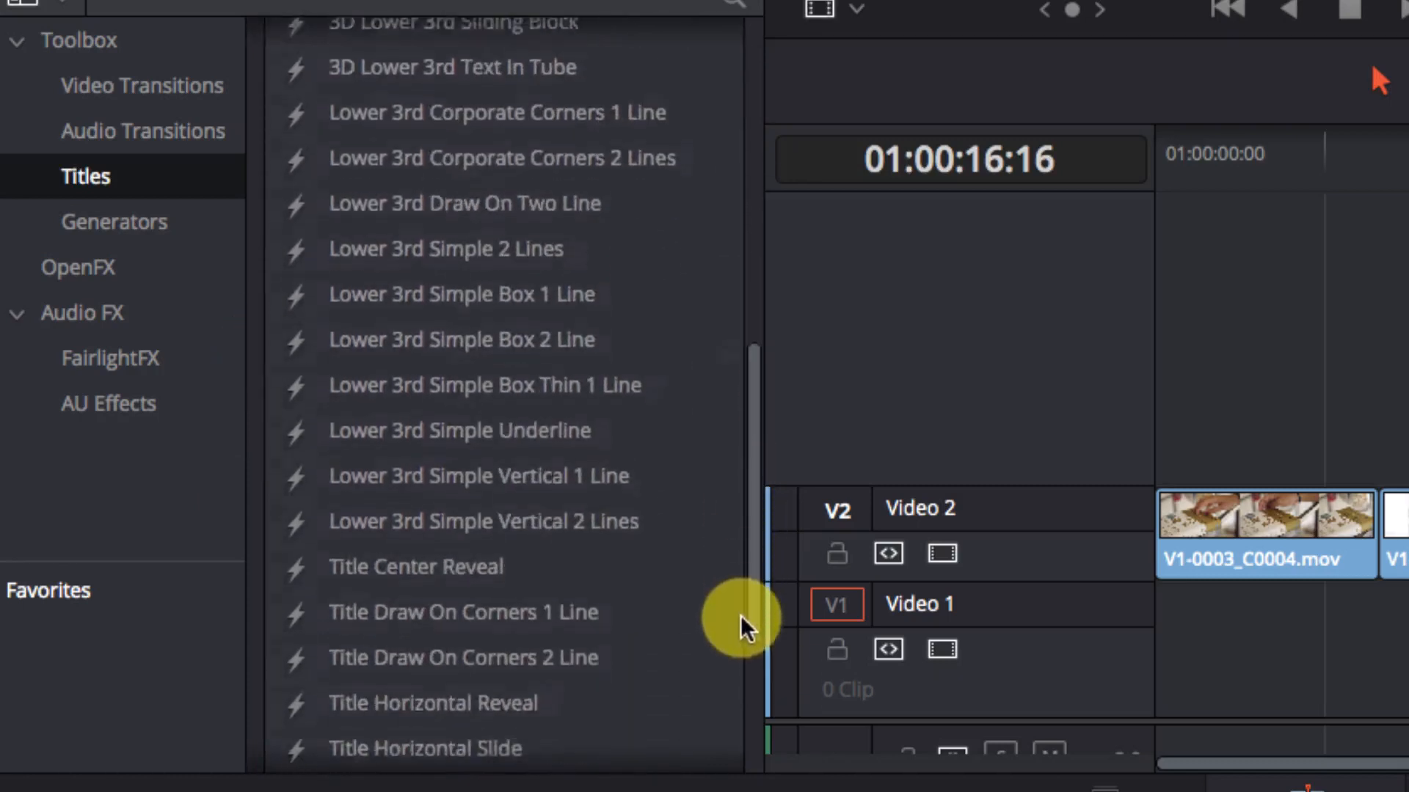
{"action": "scroll", "coordinate": [738, 660], "scroll_direction": "down", "scroll_amount": 3}
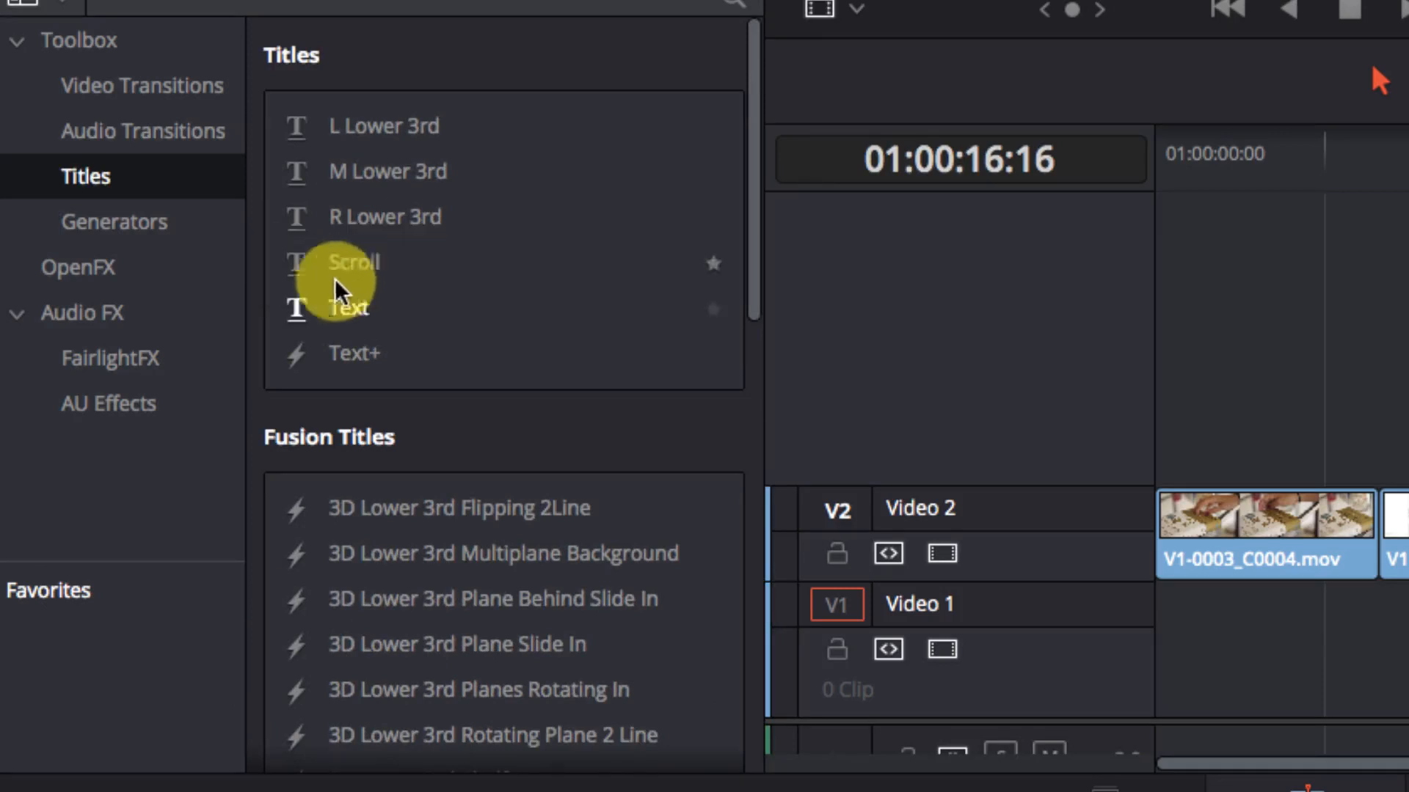
{"action": "left_click", "coordinate": [387, 304]}
{"action": "left_click_drag", "start_coordinate": [381, 311], "coordinate": [1408, 446]}
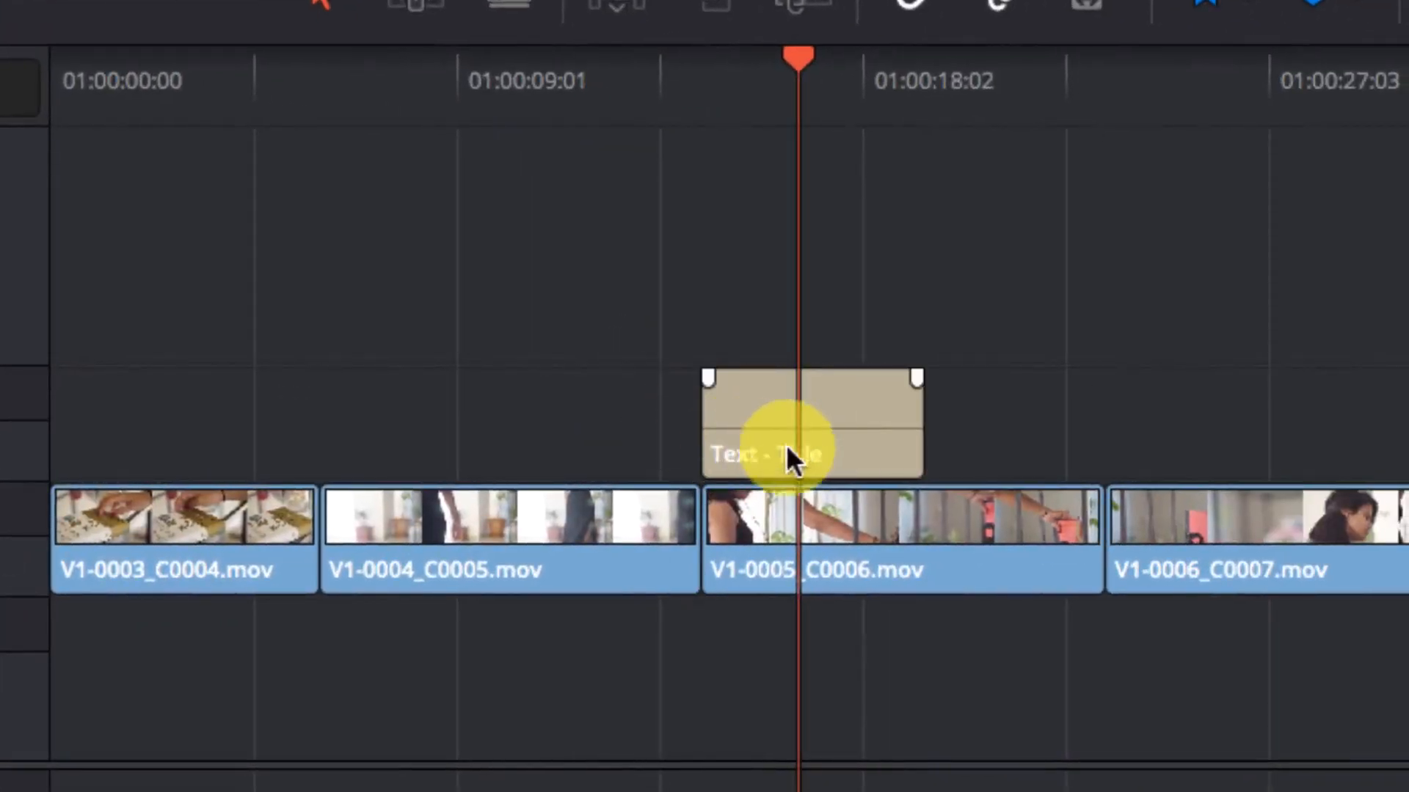
{"action": "left_click", "coordinate": [834, 438]}
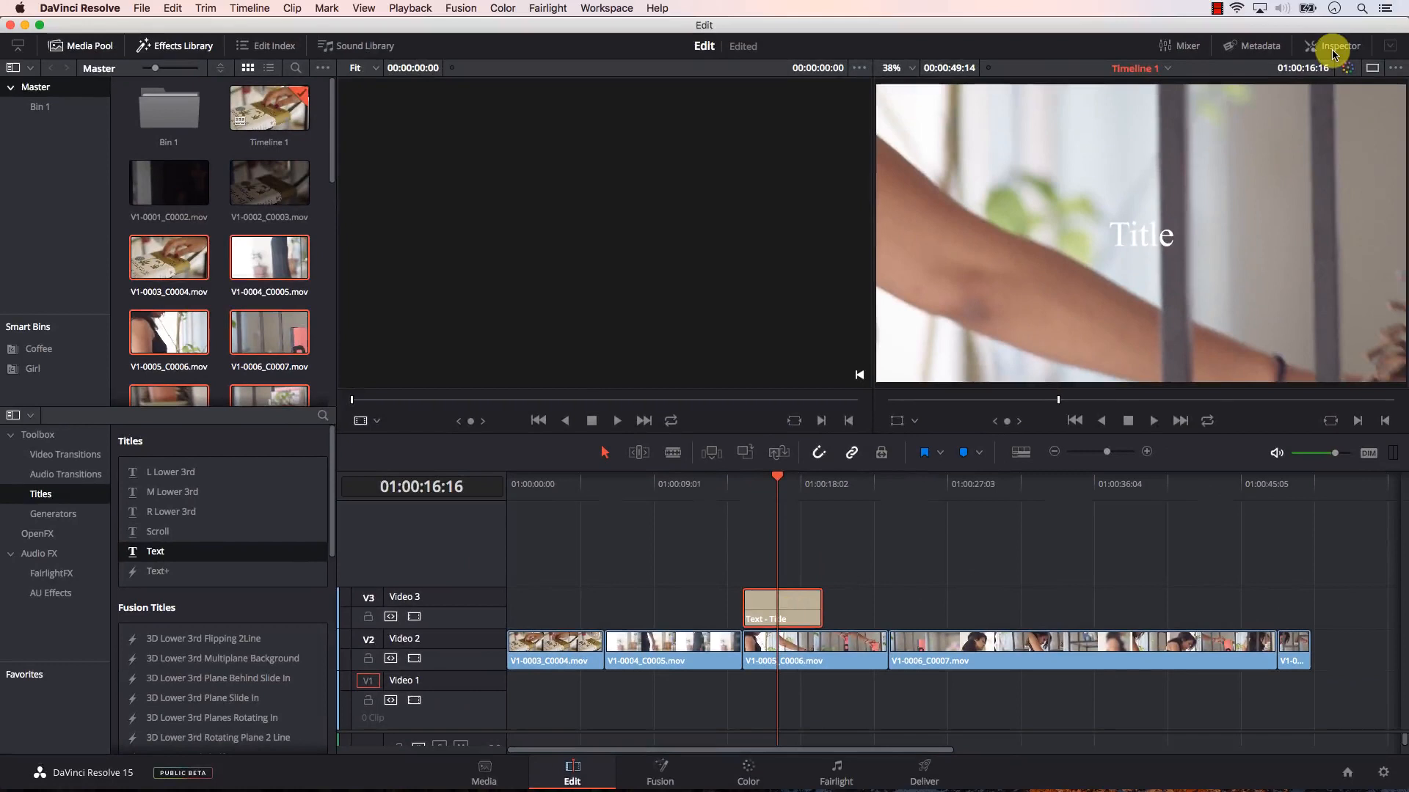
Step: Show the Inspector at full height and replace the title's text with "Example"
{"action": "left_click", "coordinate": [1333, 49]}
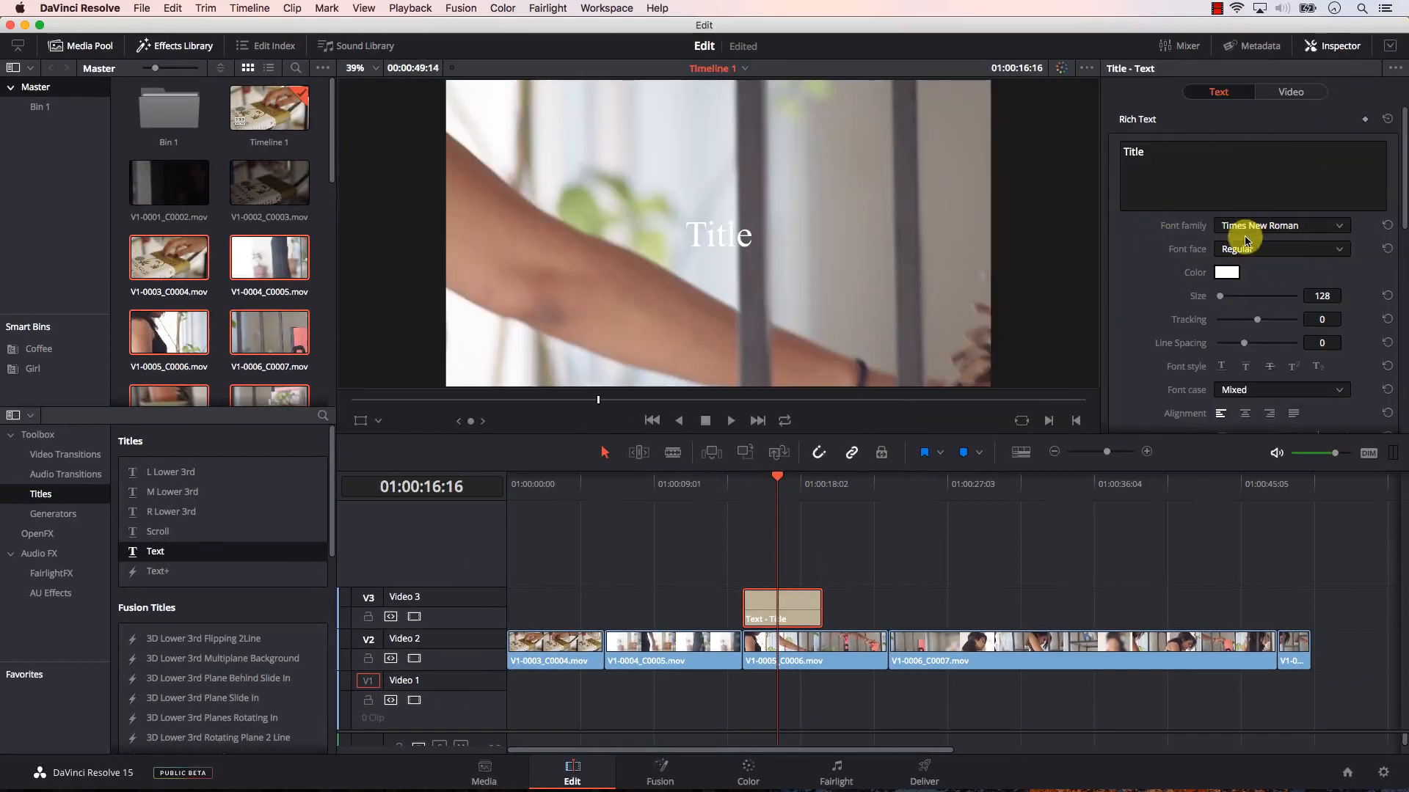
{"action": "left_click", "coordinate": [1389, 48]}
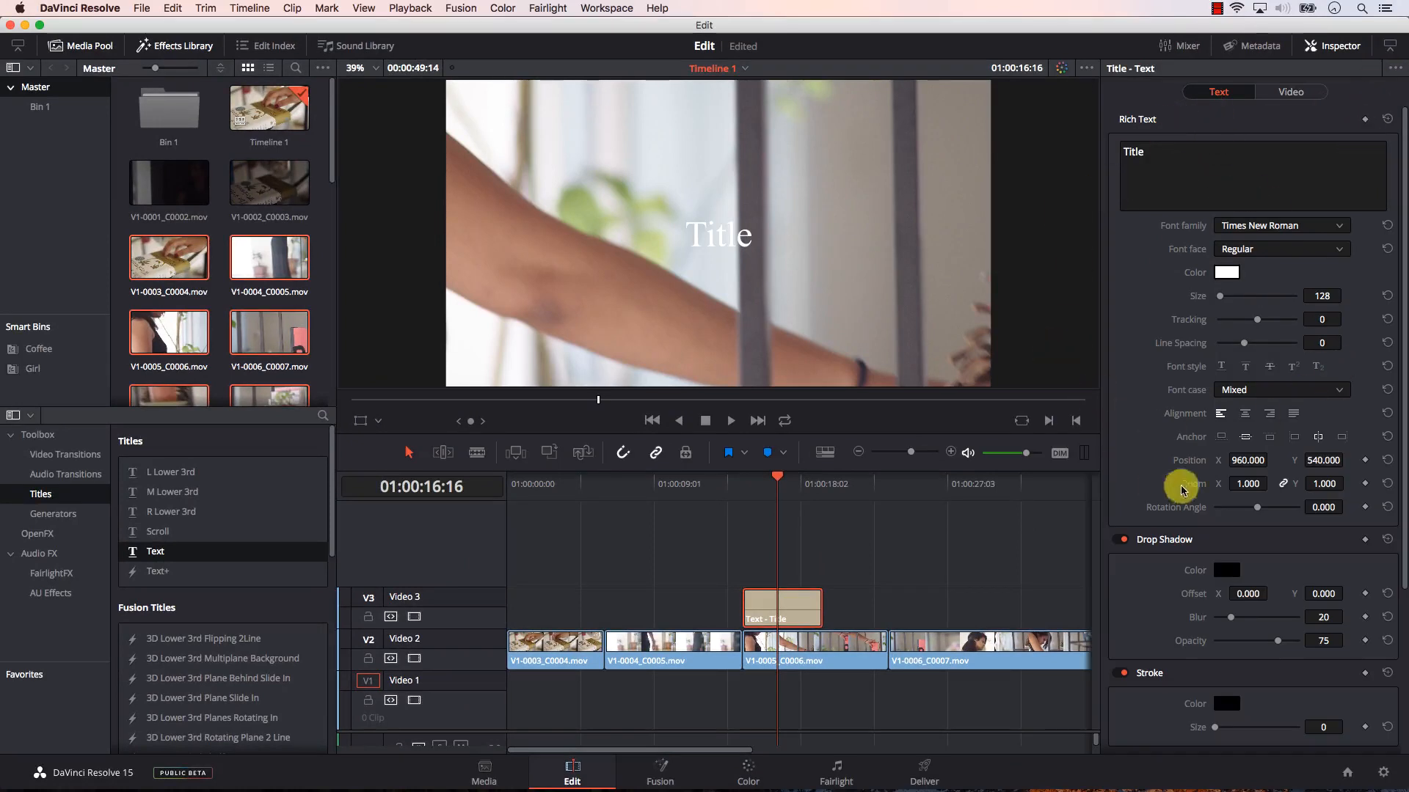
{"action": "left_click", "coordinate": [1170, 177]}
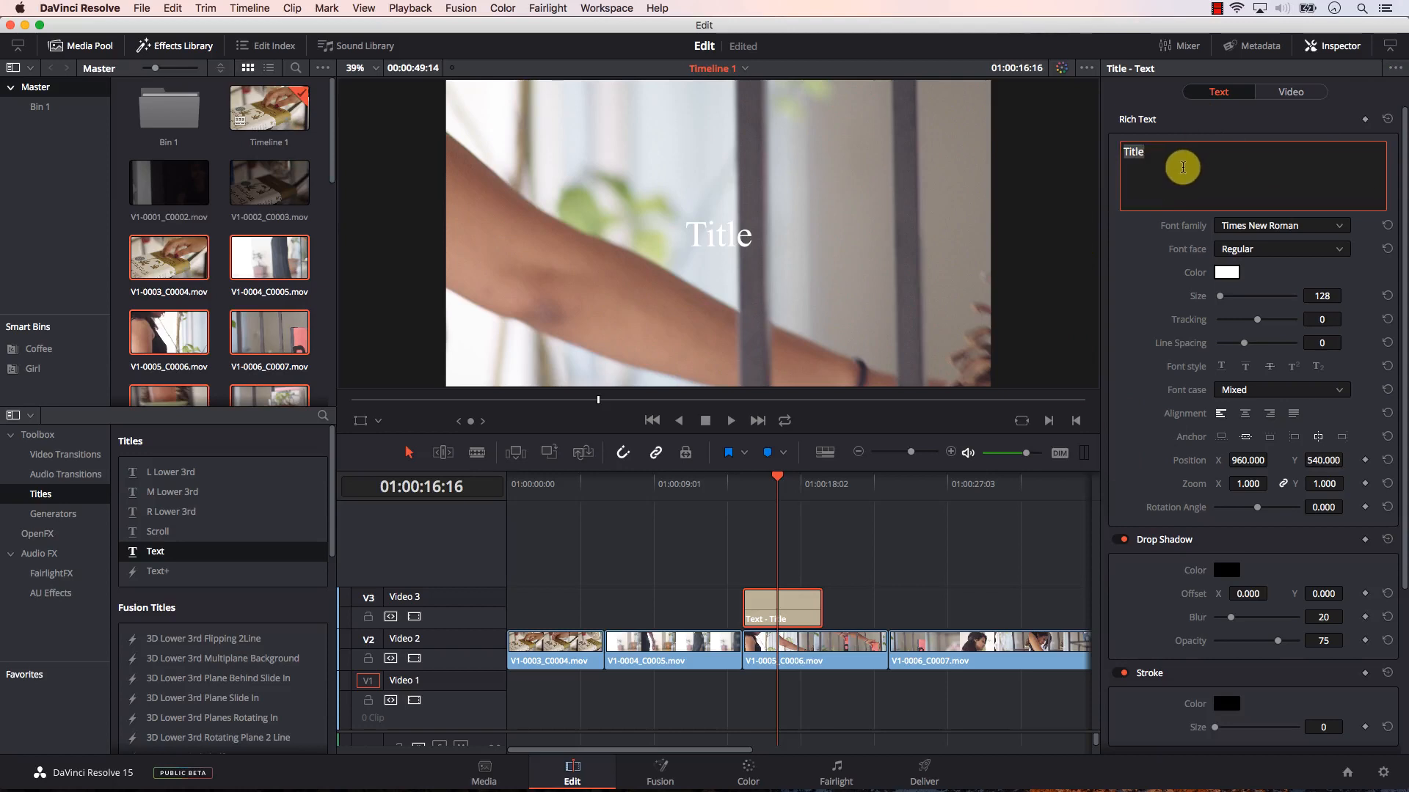
{"action": "type", "text": "Exampl"}
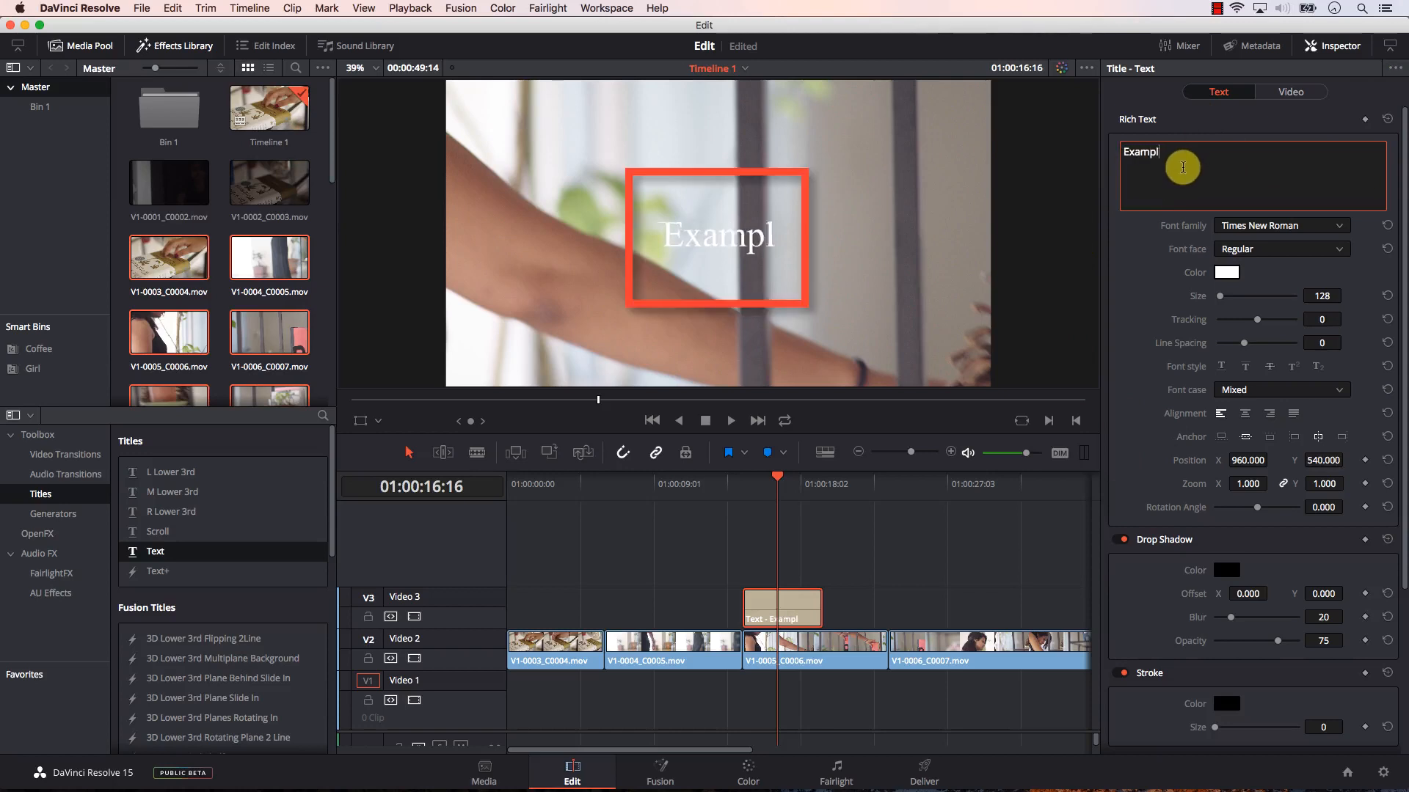
{"action": "type", "text": "e"}
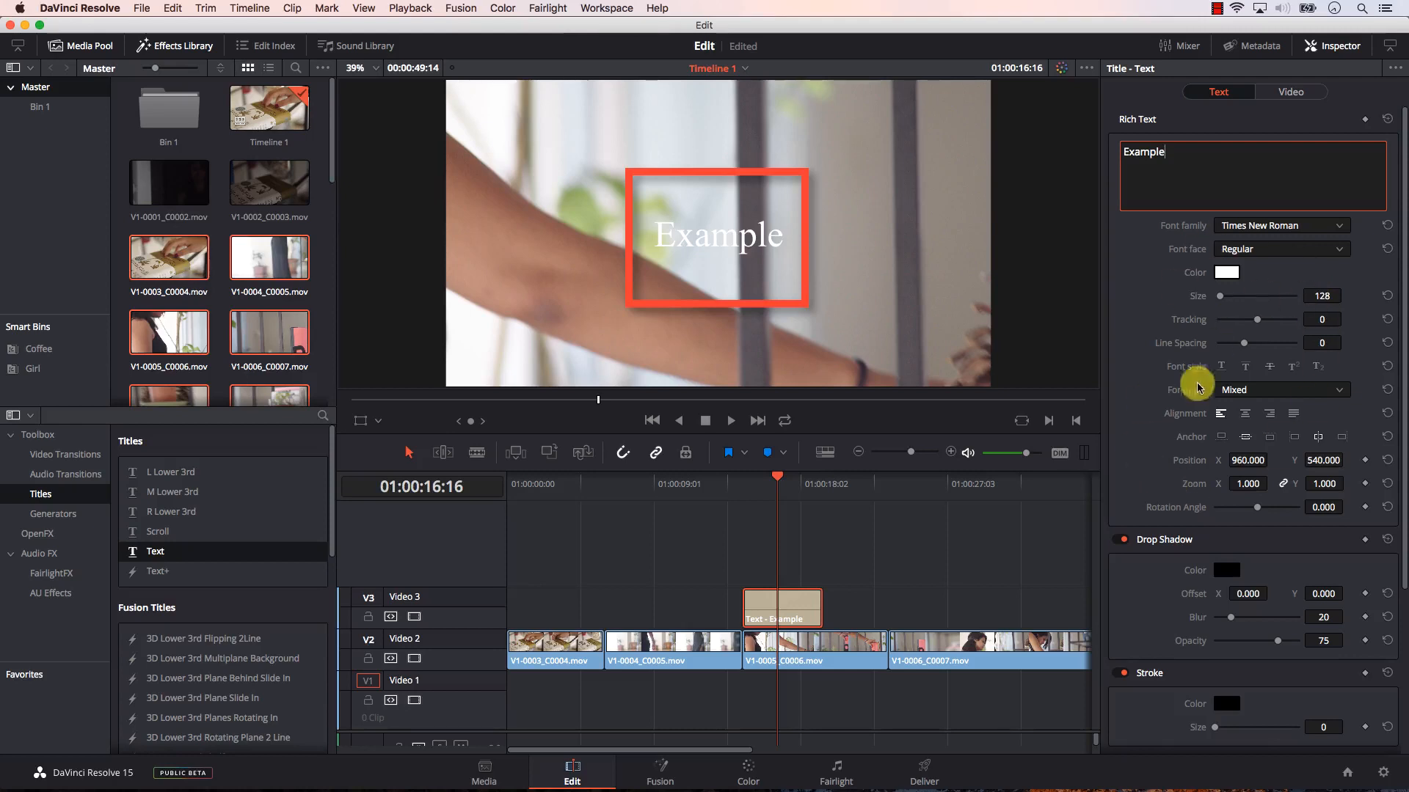
Step: Set the Example title's font family to STFangsong and its text color to orange
{"action": "left_click", "coordinate": [1291, 225]}
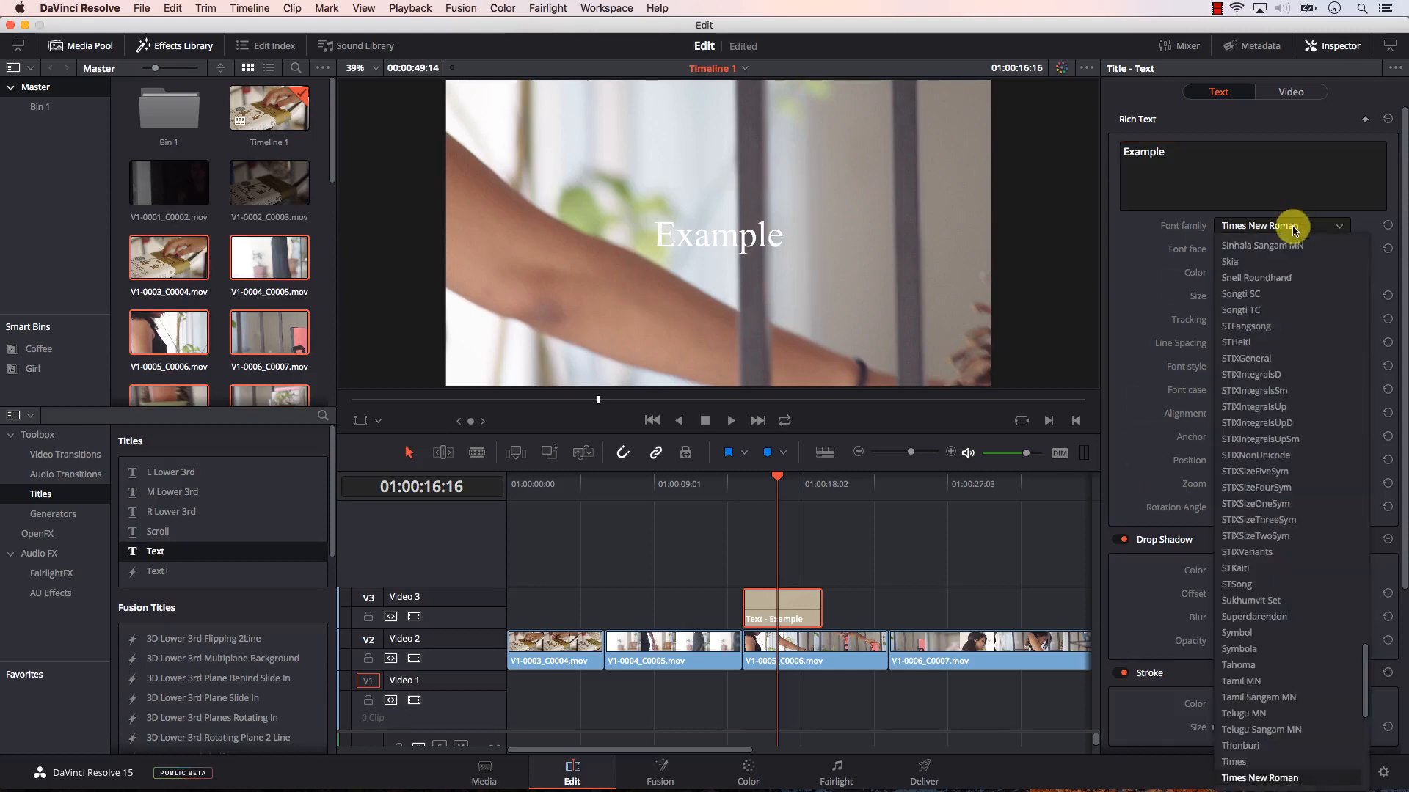
{"action": "left_click", "coordinate": [1283, 324]}
{"action": "left_click", "coordinate": [1227, 272]}
{"action": "left_click", "coordinate": [513, 347]}
{"action": "left_click", "coordinate": [493, 518]}
Step: Set the title's size to 307 and tracking to 14, with a drop shadow of X offset 7, blur 94 and opacity 48
{"action": "left_click_drag", "start_coordinate": [1220, 296], "coordinate": [1262, 320]}
{"action": "left_click_drag", "start_coordinate": [1228, 295], "coordinate": [1223, 296]}
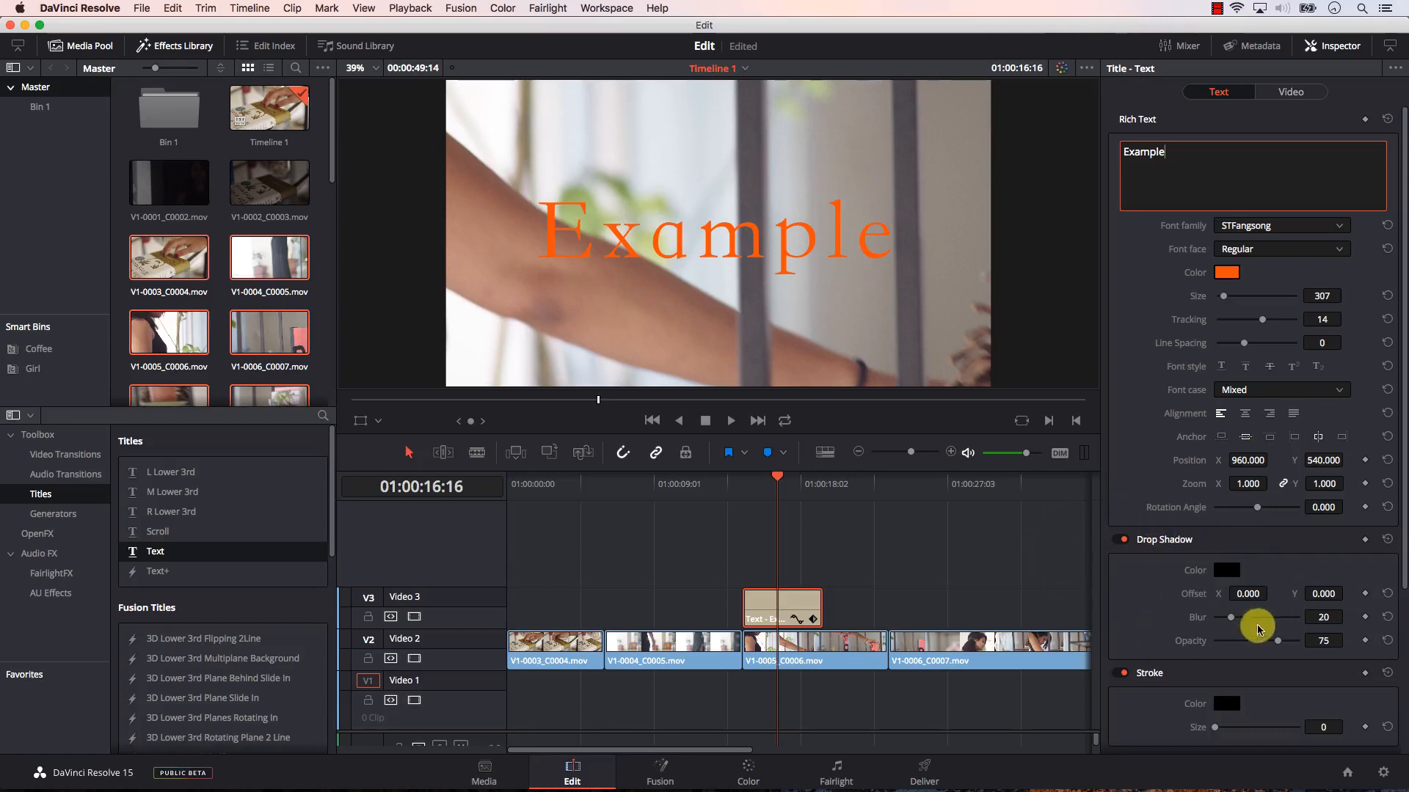
{"action": "left_click_drag", "start_coordinate": [1247, 593], "coordinate": [1254, 642]}
Step: Give the title a background with height 0.330, width 0.904 and corner radius 0
{"action": "scroll", "coordinate": [1401, 557], "scroll_direction": "down", "scroll_amount": 5}
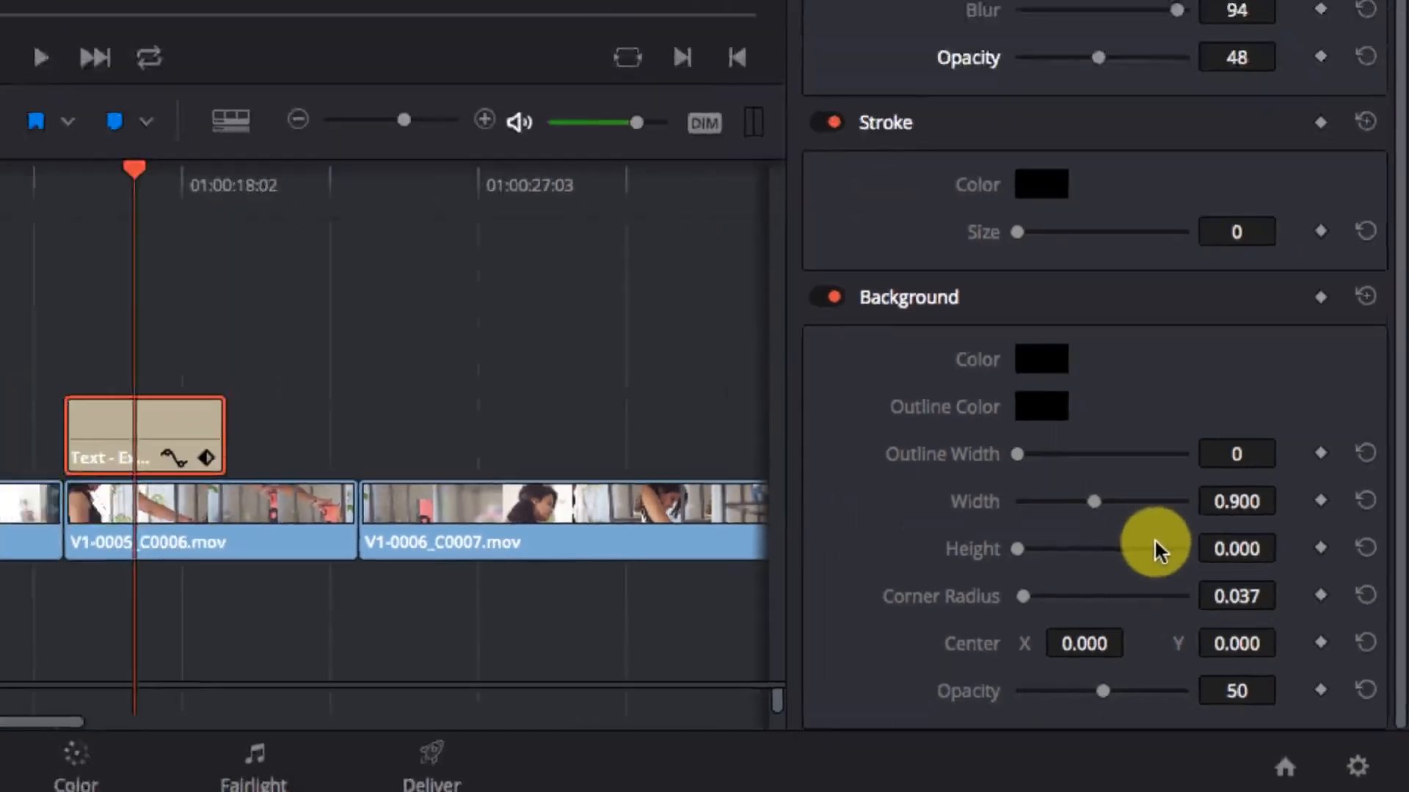
{"action": "left_click_drag", "start_coordinate": [1017, 548], "coordinate": [1044, 549]}
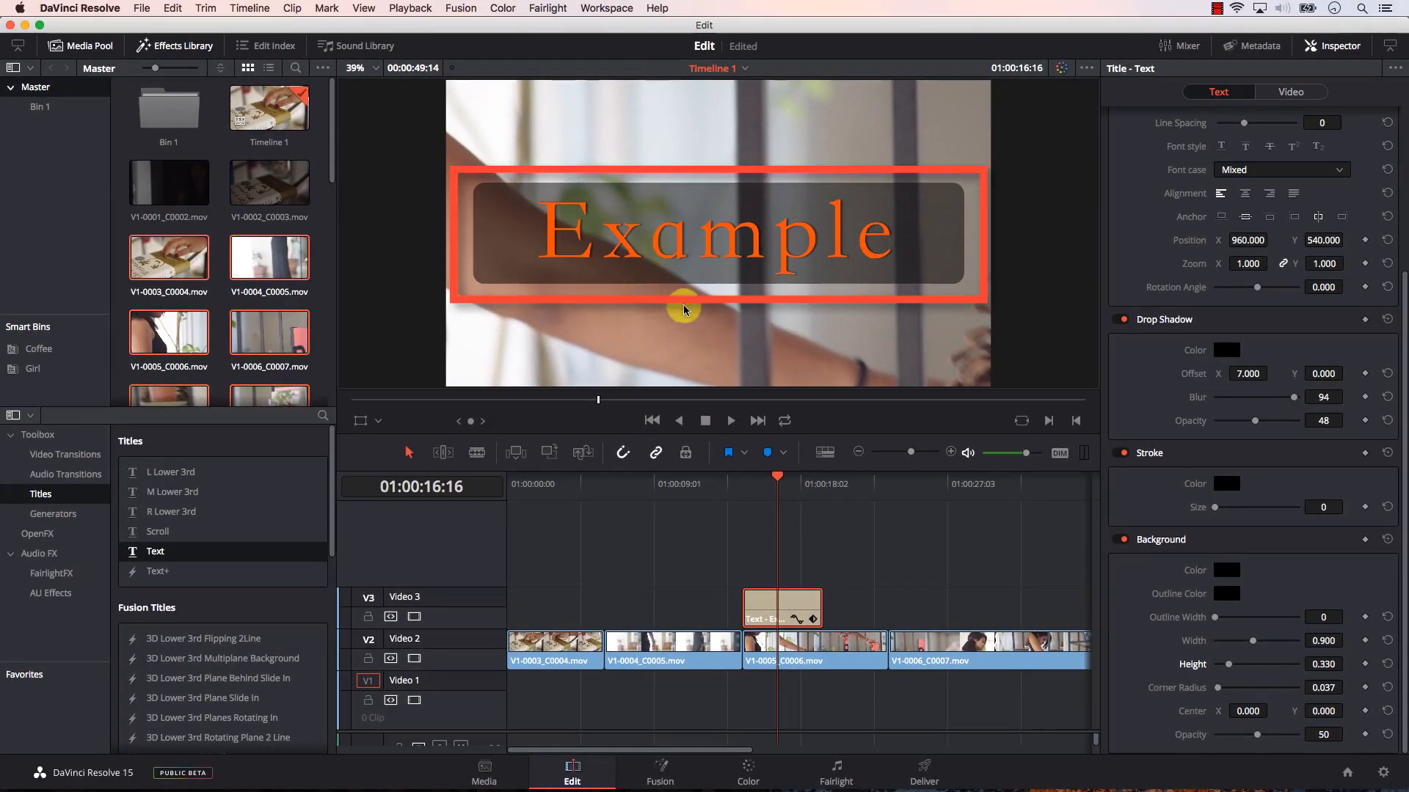
{"action": "left_click_drag", "start_coordinate": [1252, 643], "coordinate": [1254, 642]}
{"action": "left_click_drag", "start_coordinate": [1233, 688], "coordinate": [1215, 688]}
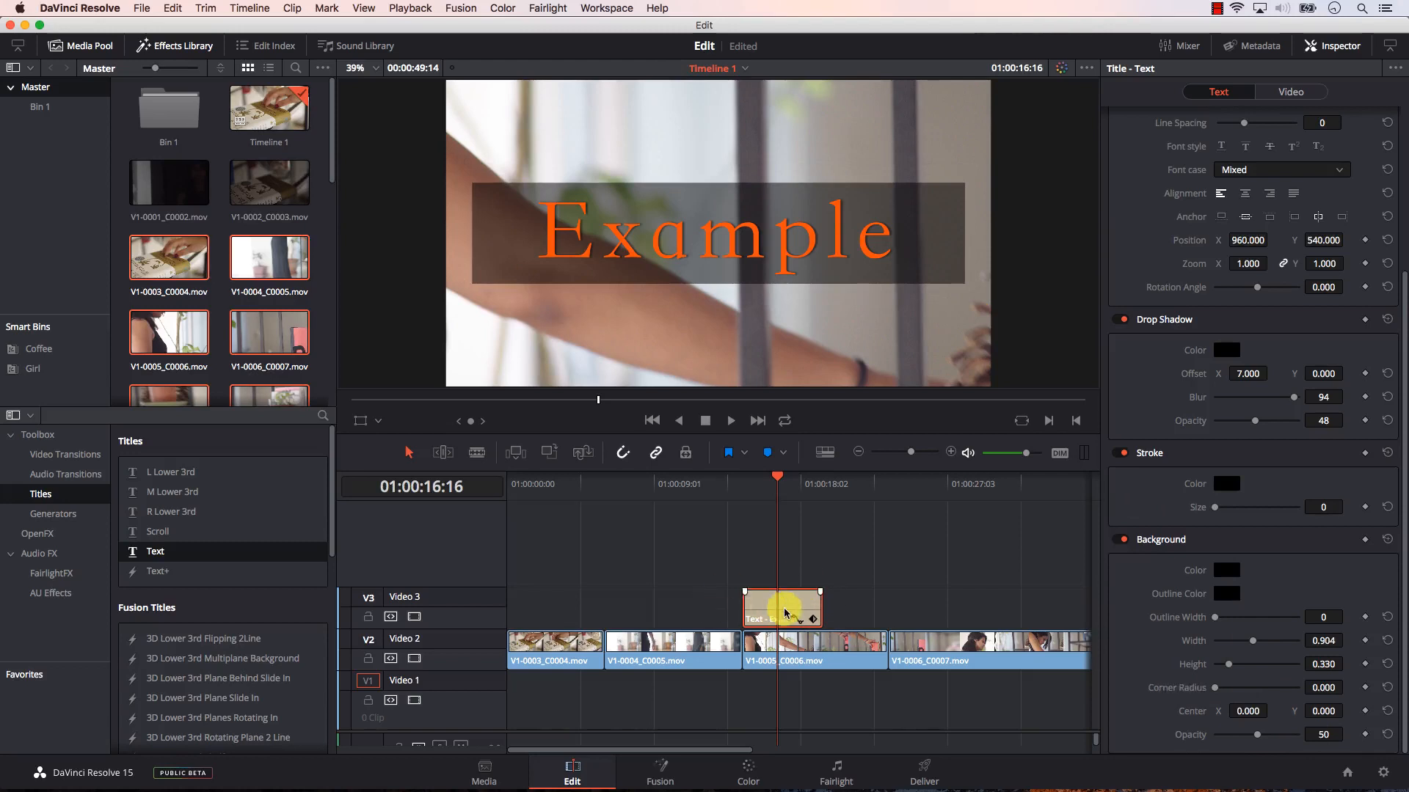
Step: Delete the Text title and place a Scroll title on Video 3 at the start of V1-0004_C0005.mov
{"action": "key", "text": "Delete"}
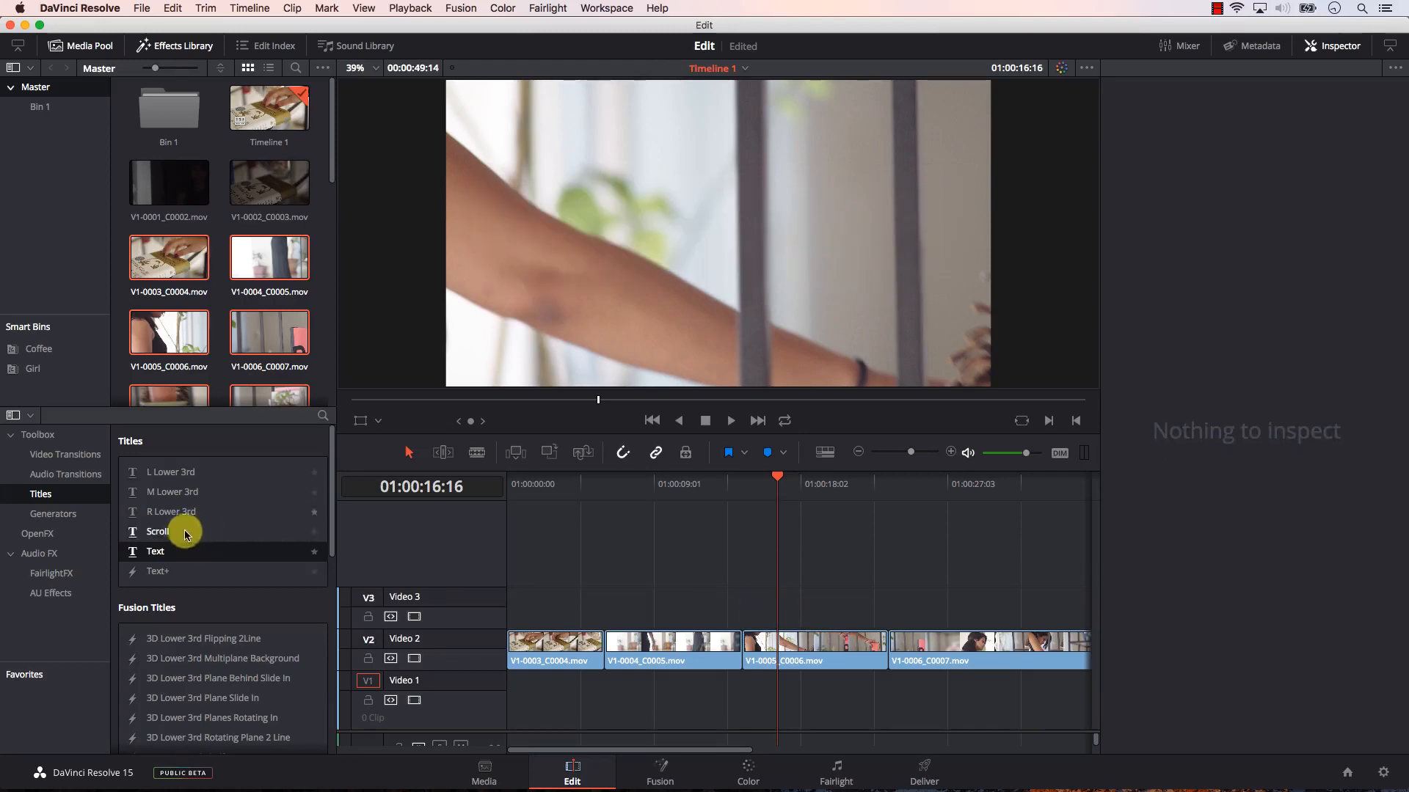
{"action": "left_click_drag", "start_coordinate": [192, 533], "coordinate": [449, 537]}
{"action": "left_click_drag", "start_coordinate": [632, 592], "coordinate": [642, 599]}
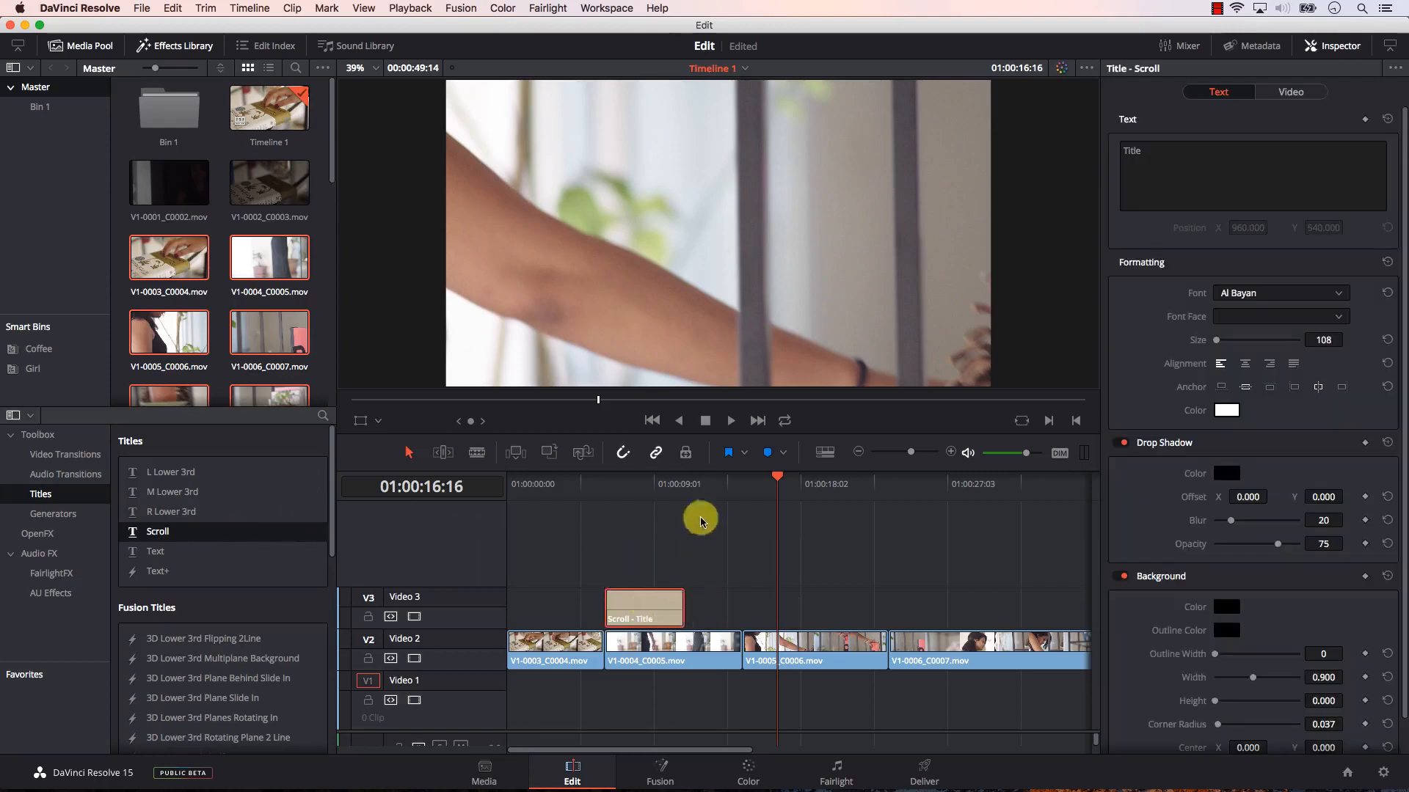
Step: Change the Scroll title's text color to blue
{"action": "left_click", "coordinate": [606, 484]}
{"action": "left_click", "coordinate": [1149, 151]}
{"action": "left_click_drag", "start_coordinate": [610, 480], "coordinate": [666, 480]}
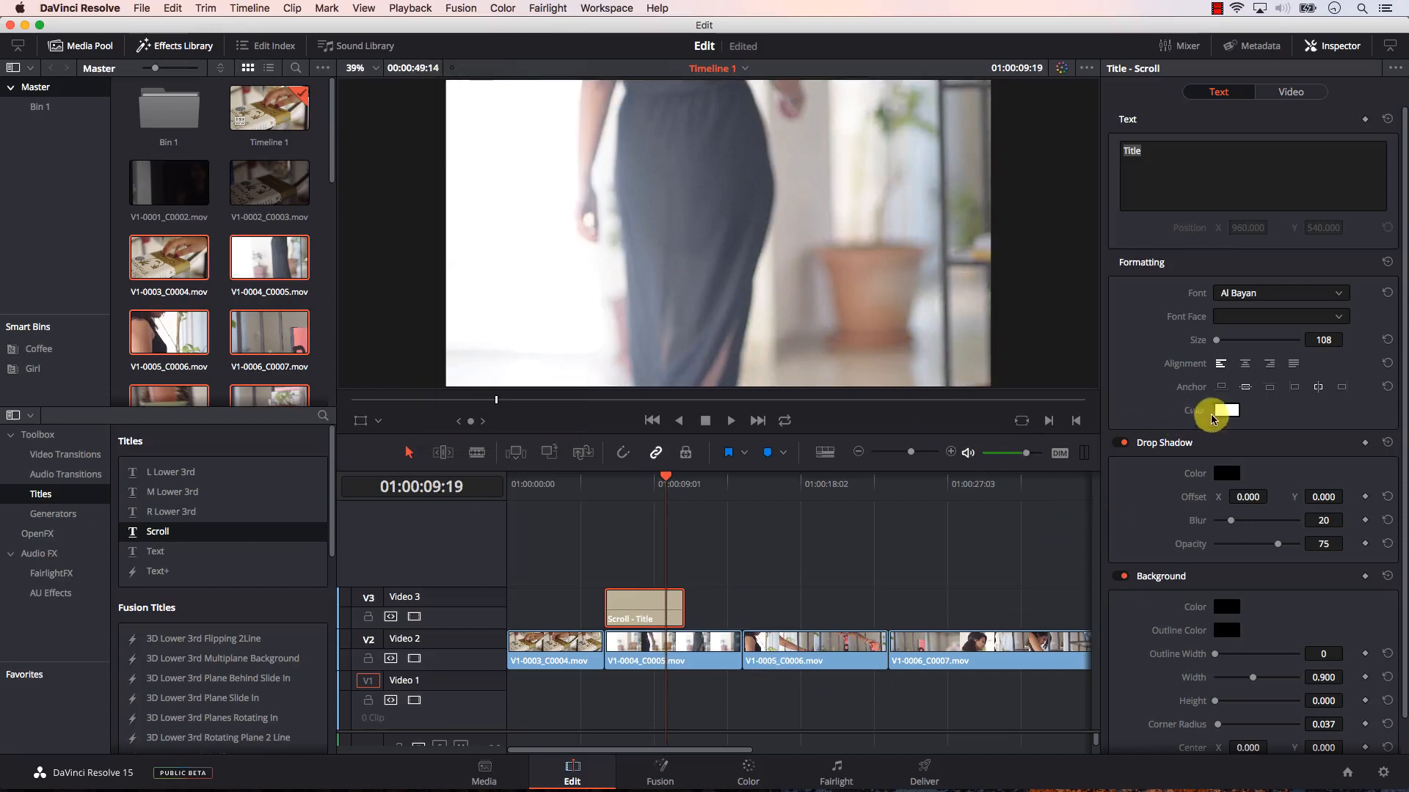
{"action": "left_click", "coordinate": [1224, 415]}
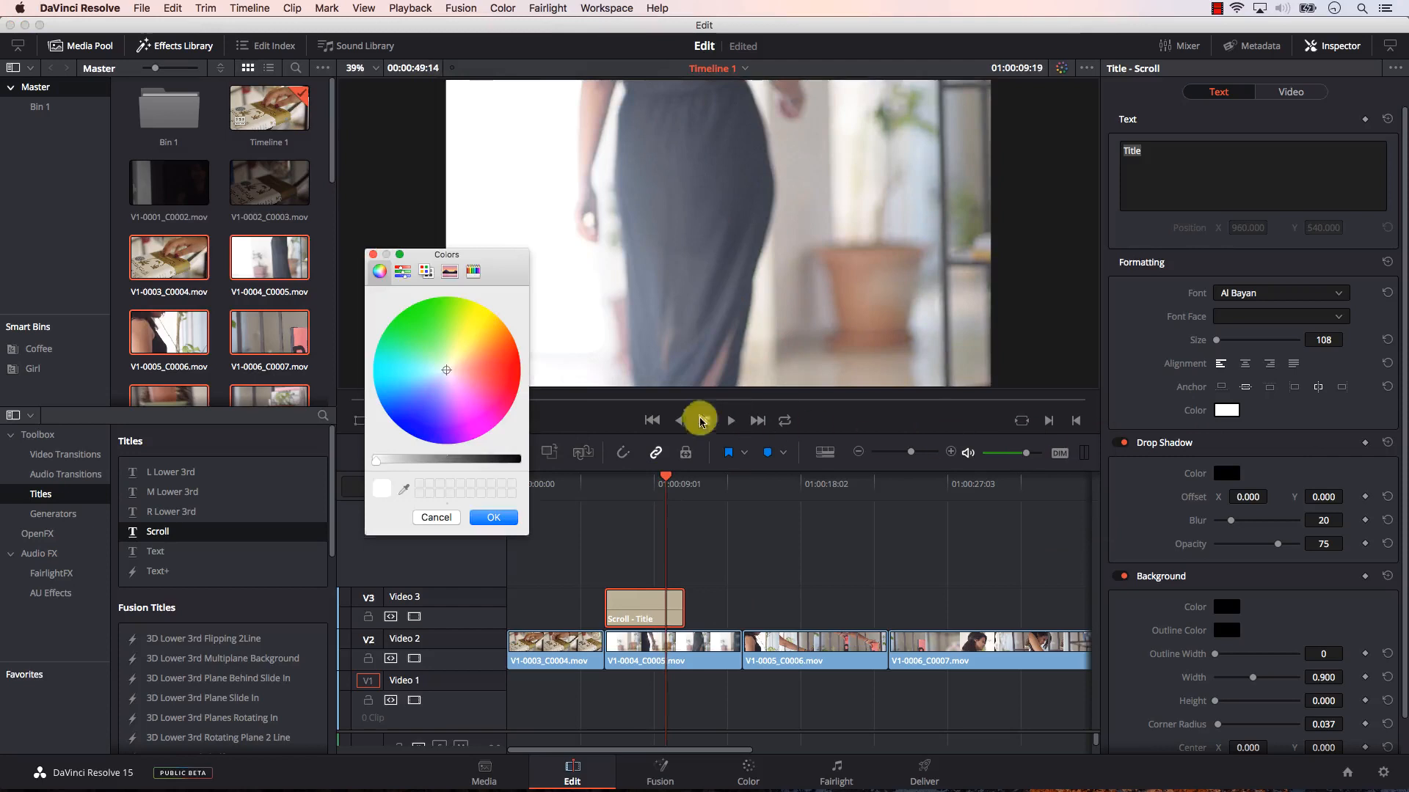
{"action": "left_click", "coordinate": [476, 385]}
{"action": "mouse_move", "coordinate": [497, 389]}
{"action": "left_mouse_down"}
{"action": "mouse_move", "coordinate": [508, 375]}
{"action": "mouse_move", "coordinate": [420, 429]}
{"action": "left_mouse_up"}
{"action": "left_click", "coordinate": [494, 518]}
Step: Scrub through the Scroll title, and extend its clip to just past the end of V1-0005_C0006.mov
{"action": "left_click", "coordinate": [607, 490]}
{"action": "left_click_drag", "start_coordinate": [608, 490], "coordinate": [652, 487]}
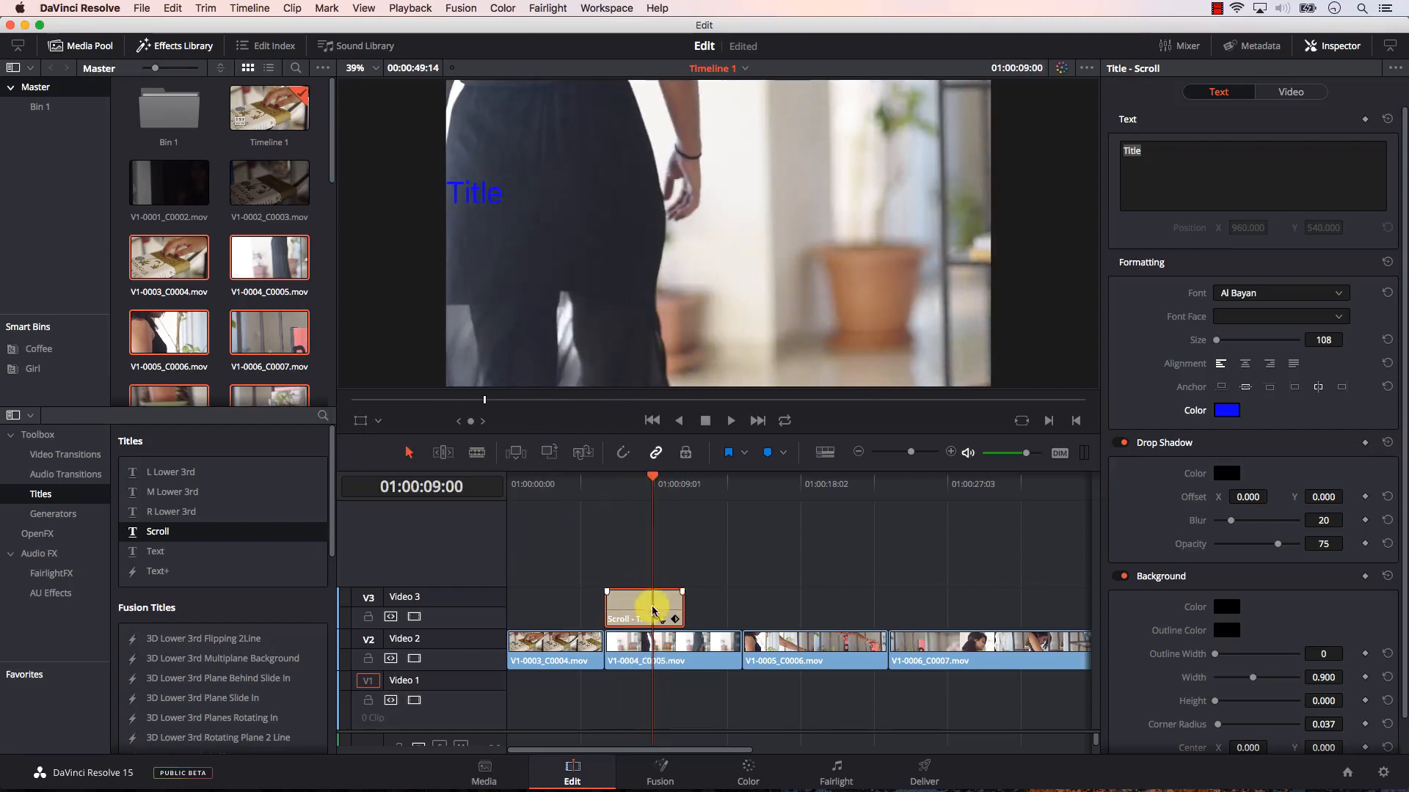
{"action": "left_click_drag", "start_coordinate": [681, 601], "coordinate": [893, 608]}
Step: Play the lengthened Scroll title from near its start to check the scrolling speed
{"action": "left_click", "coordinate": [602, 492]}
{"action": "key", "text": "space"}
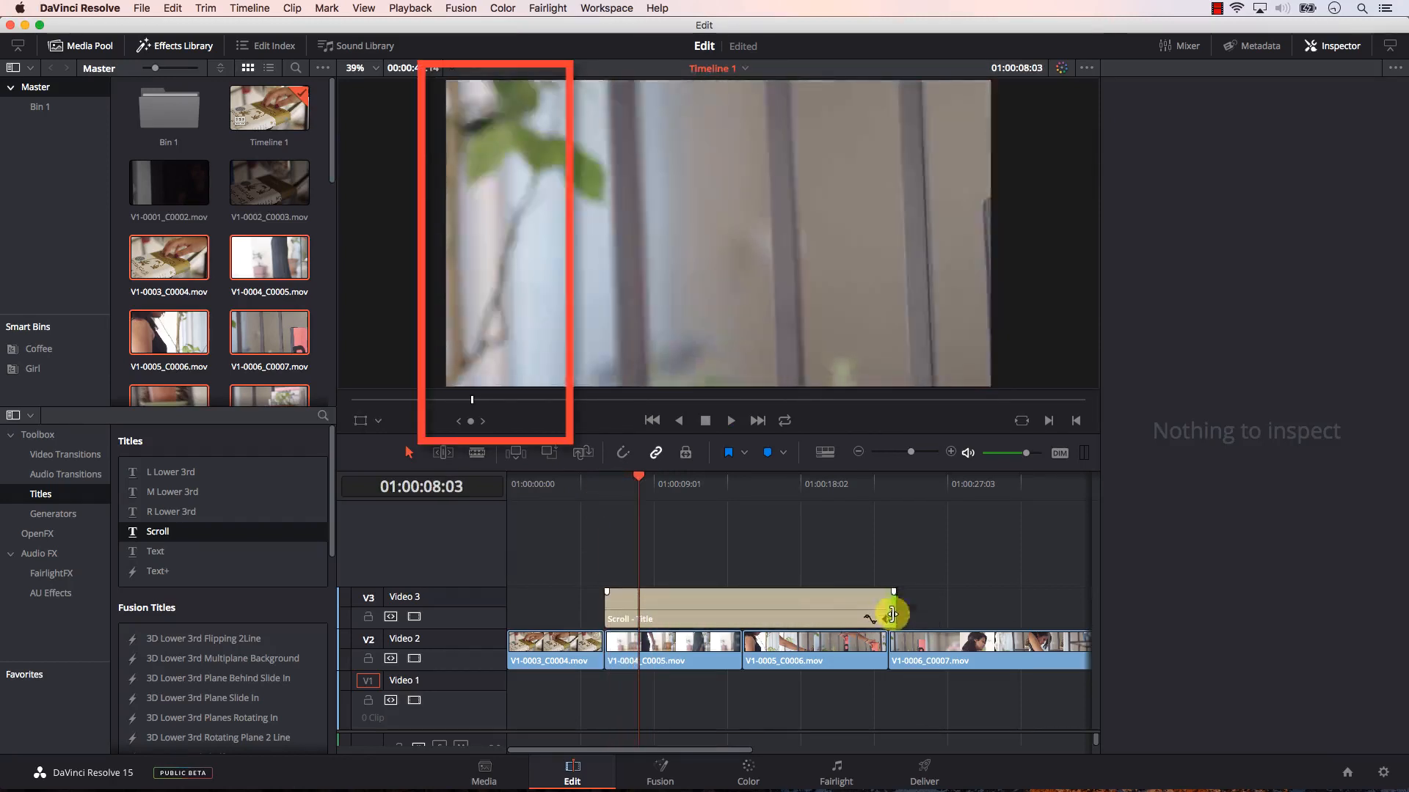
{"action": "left_click", "coordinate": [624, 490]}
{"action": "key", "text": "space"}
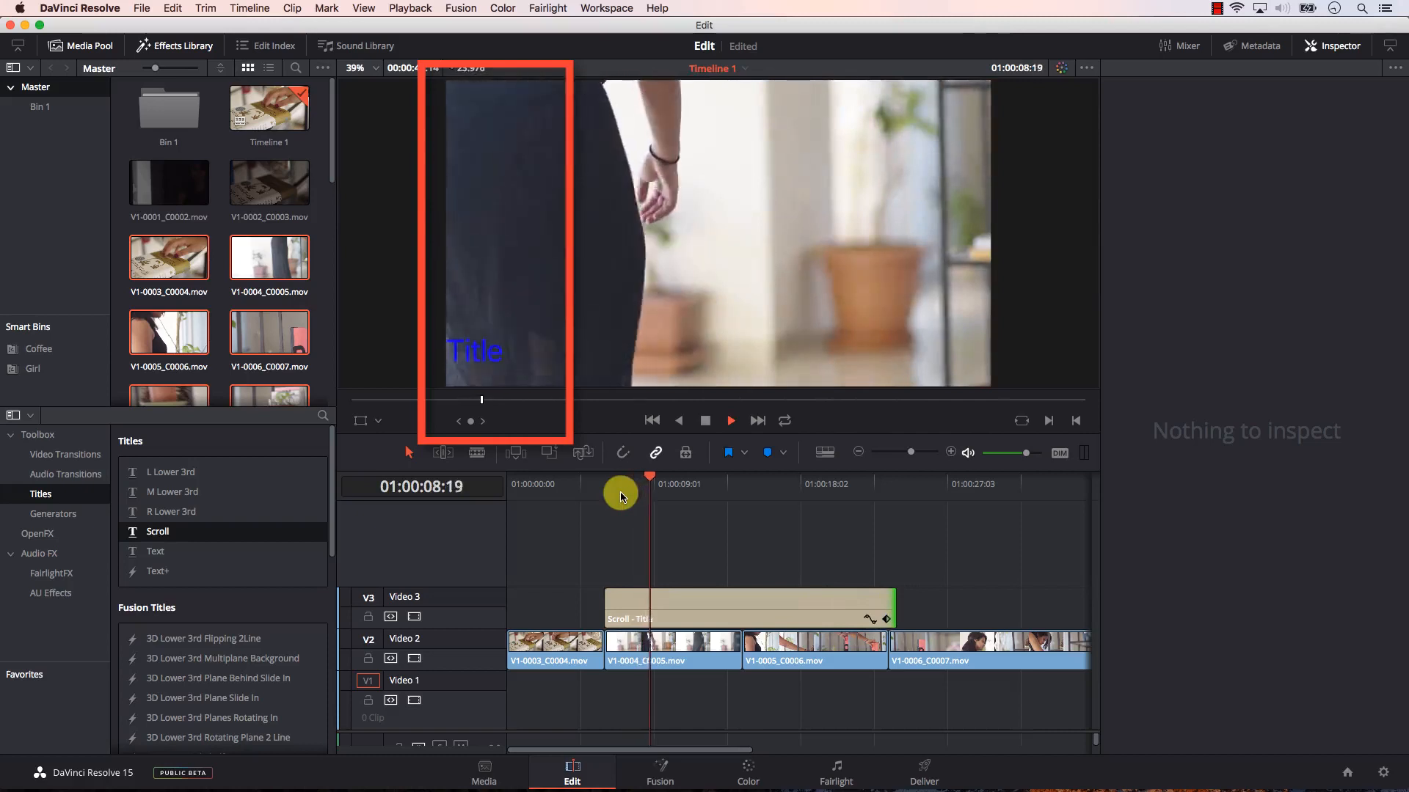
{"action": "key", "text": "space"}
Step: Replace the Scroll title with an L Lower 3rd title starting at V1-0004_C0005.mov and extend it to midway over V1-0005_C0006.mov
{"action": "left_click", "coordinate": [708, 620]}
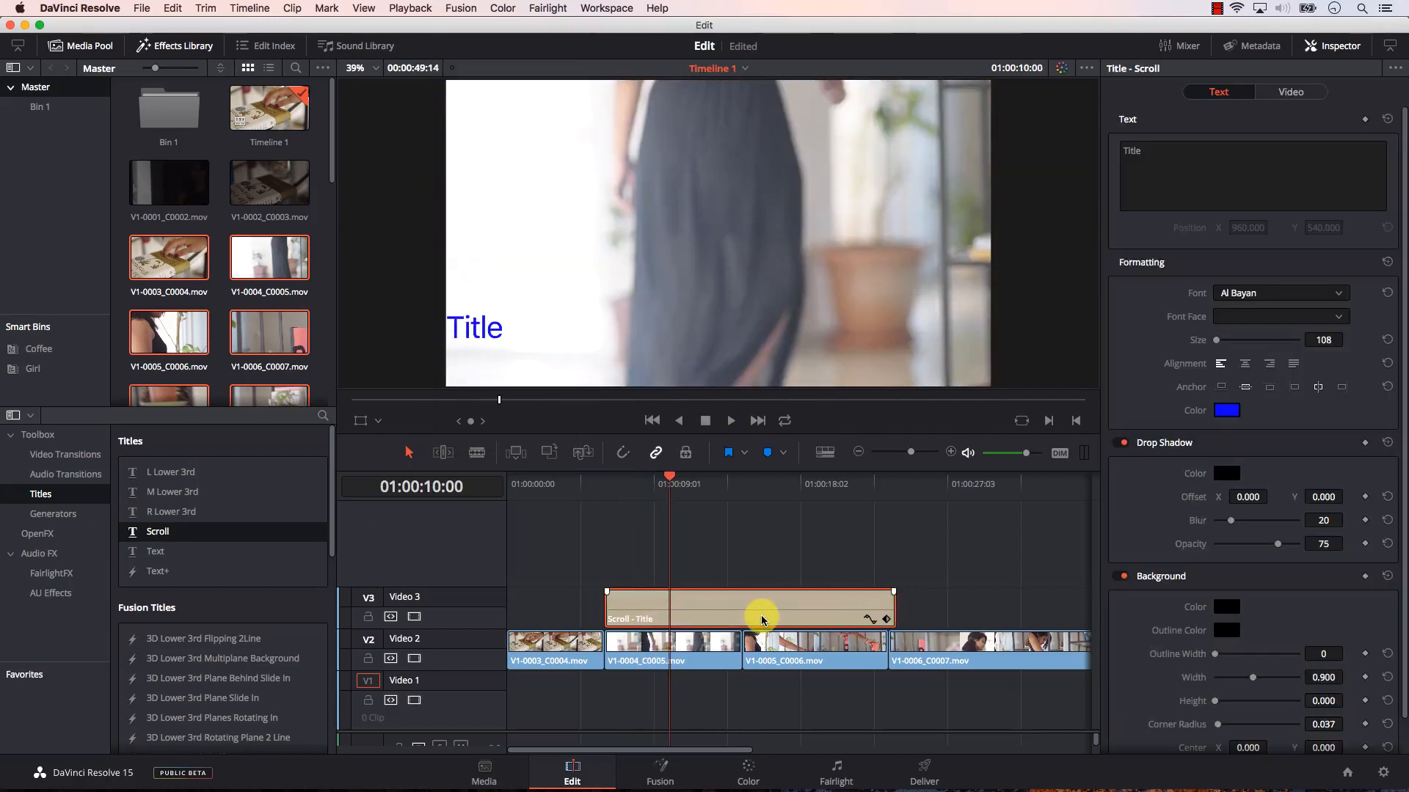
{"action": "key", "text": "BackSpace"}
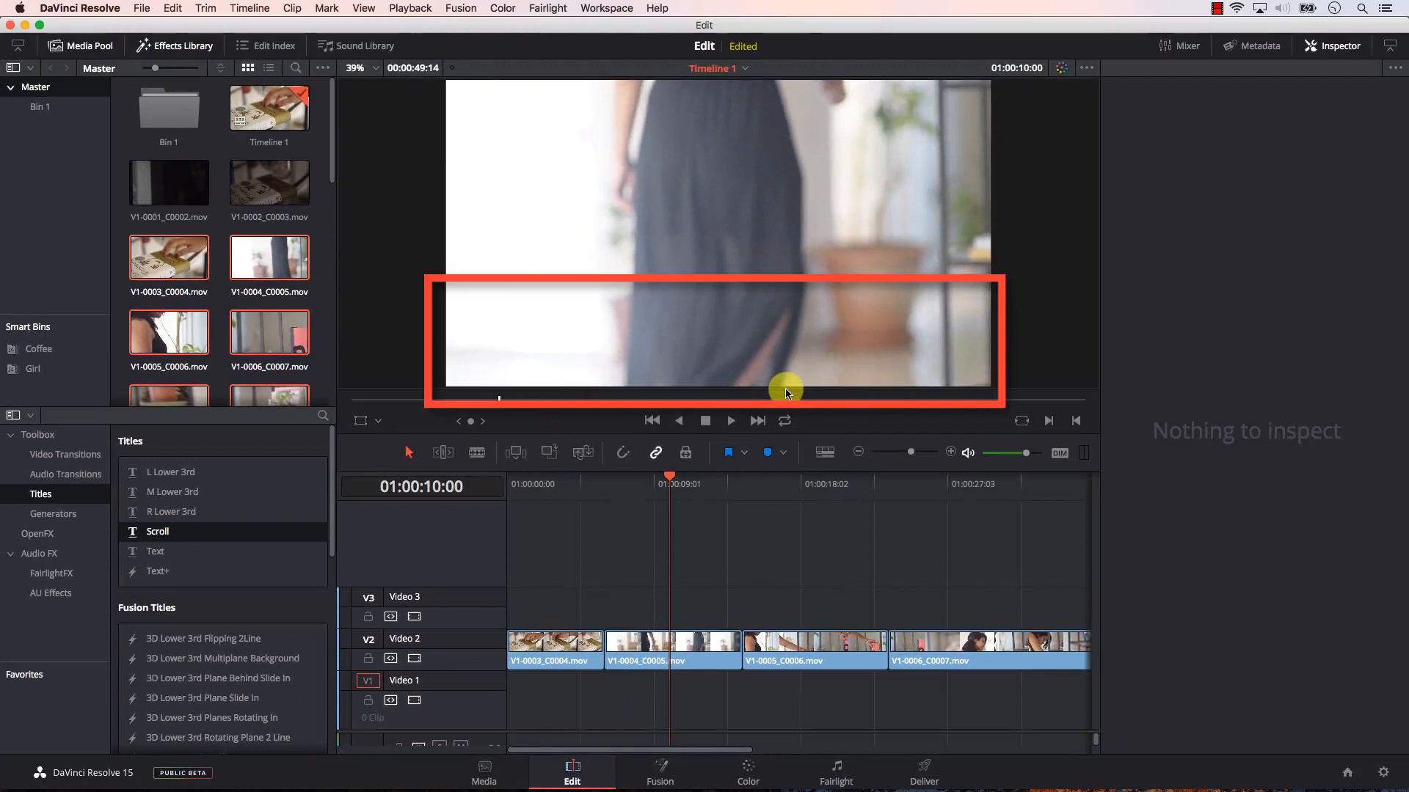
{"action": "mouse_move", "coordinate": [211, 472]}
{"action": "left_mouse_down"}
{"action": "mouse_move", "coordinate": [336, 487]}
{"action": "mouse_move", "coordinate": [641, 627]}
{"action": "mouse_move", "coordinate": [608, 625]}
{"action": "left_mouse_up"}
{"action": "left_click_drag", "start_coordinate": [685, 611], "coordinate": [822, 610]}
{"action": "left_click", "coordinate": [653, 485]}
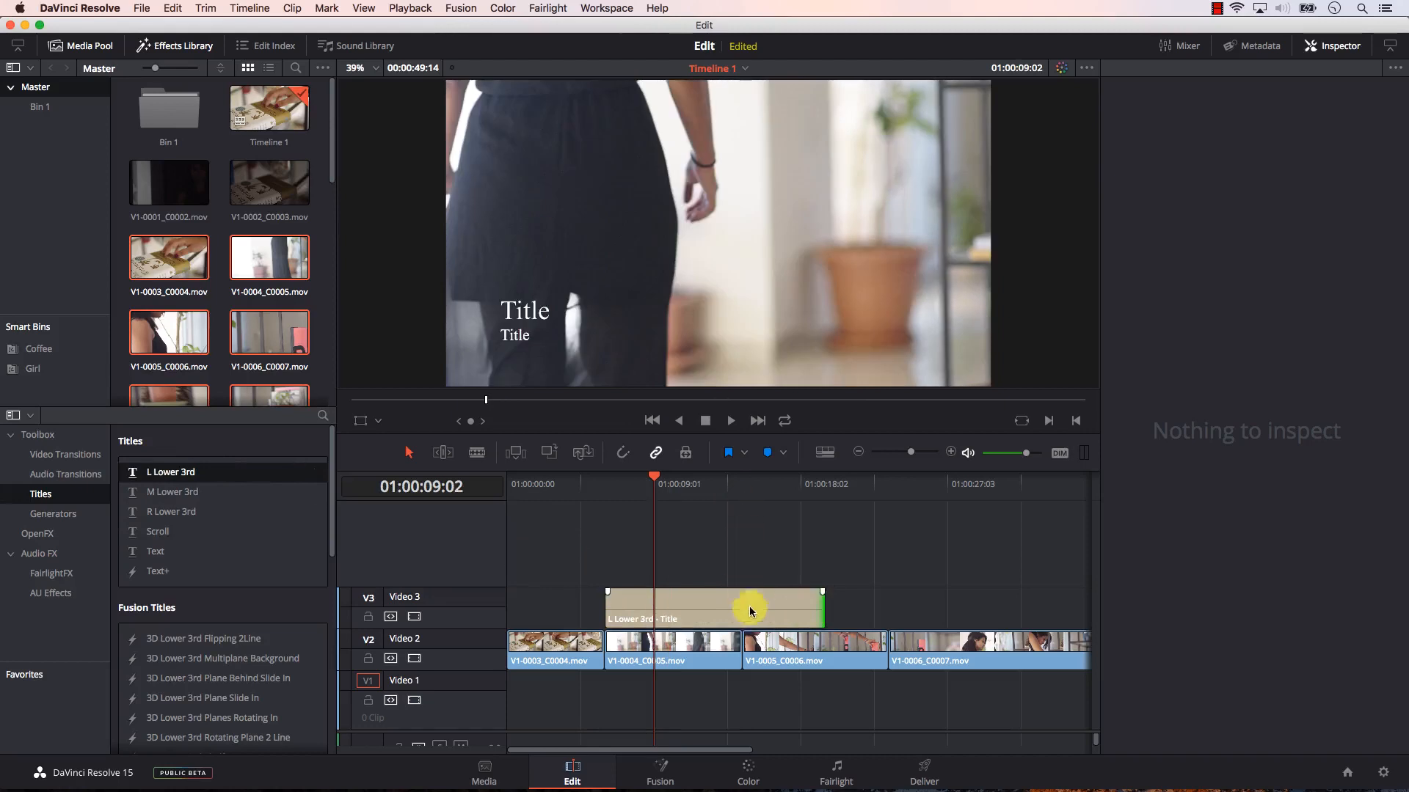
Step: Set the L Lower 3rd title's background height to about 0.278
{"action": "left_click", "coordinate": [752, 612]}
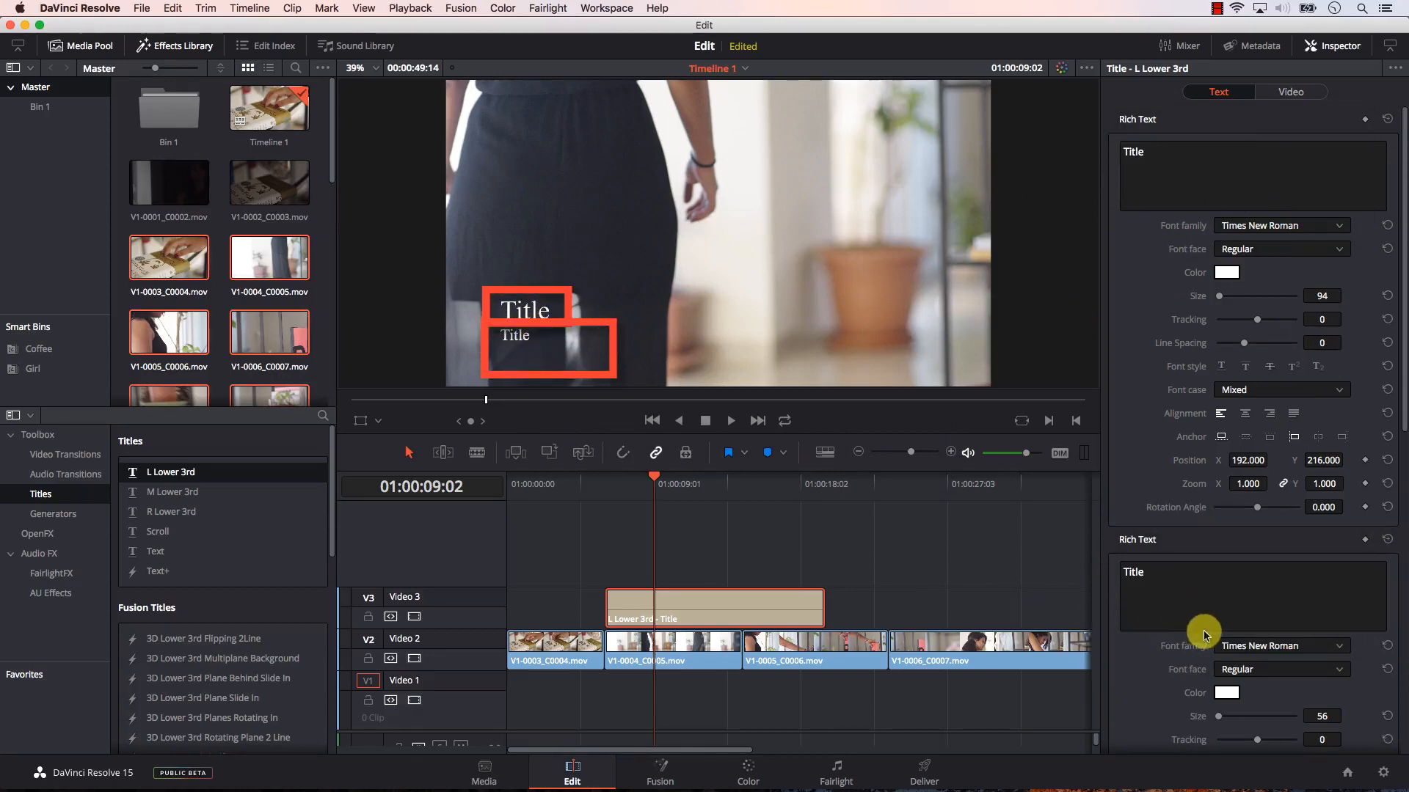
{"action": "left_click_drag", "start_coordinate": [1401, 411], "coordinate": [1398, 769]}
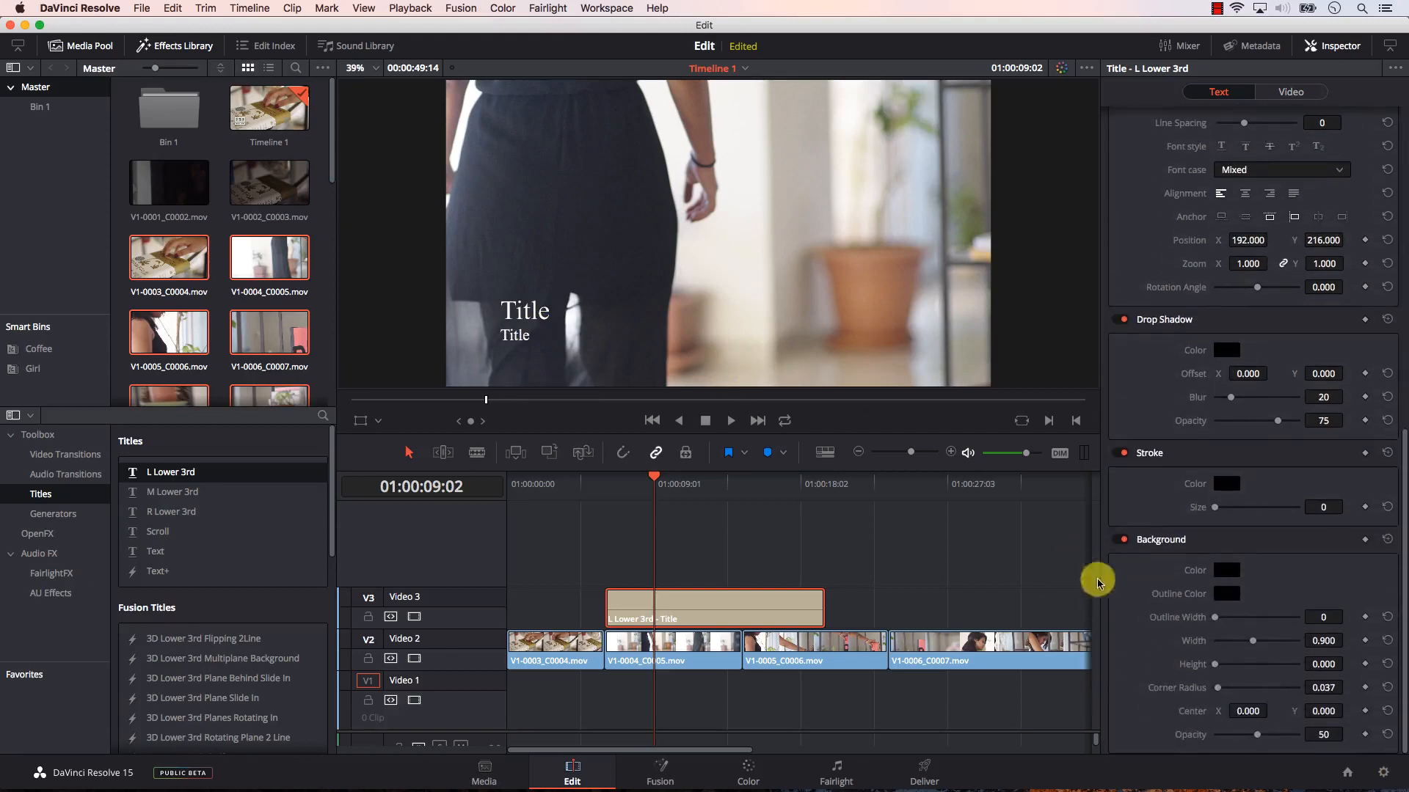
{"action": "left_click_drag", "start_coordinate": [1224, 665], "coordinate": [1228, 664]}
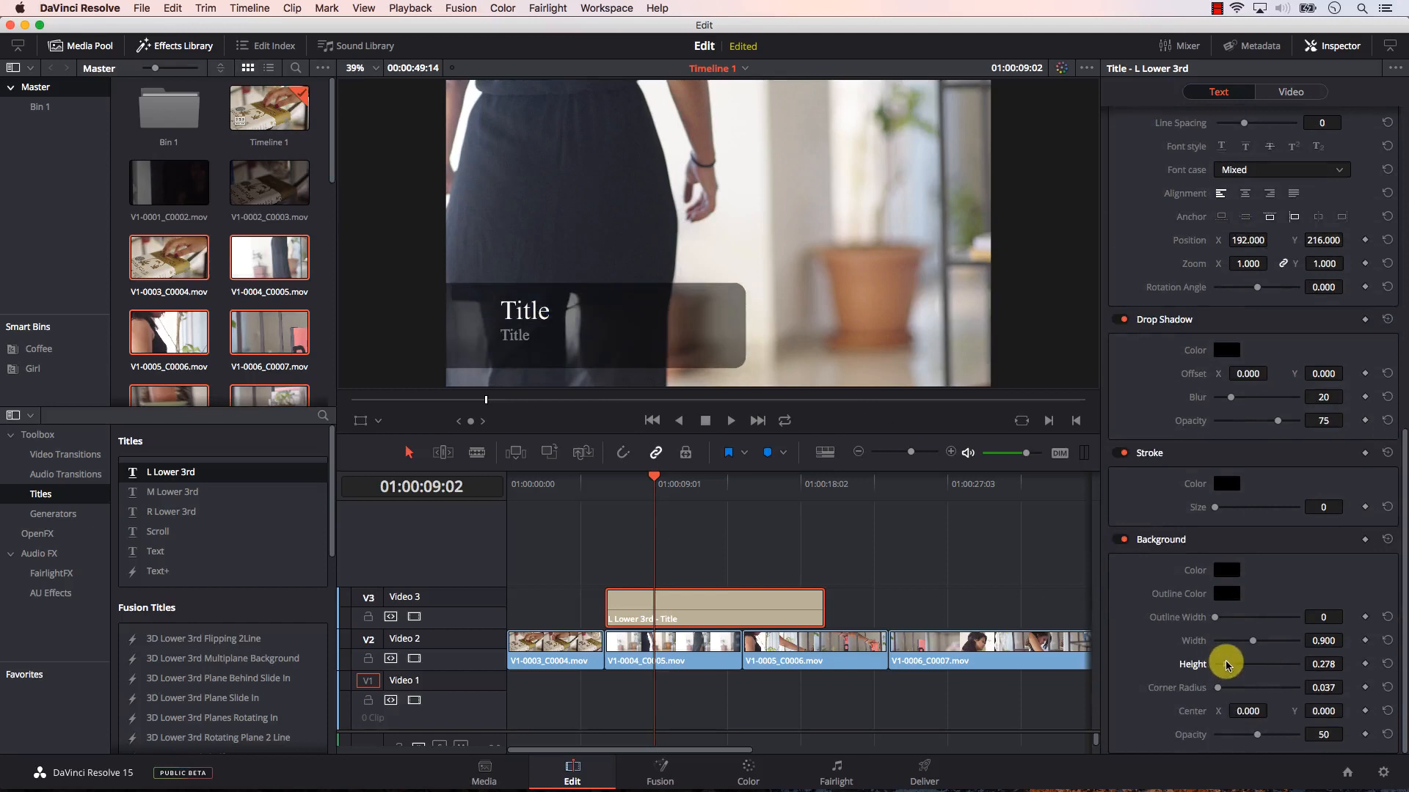